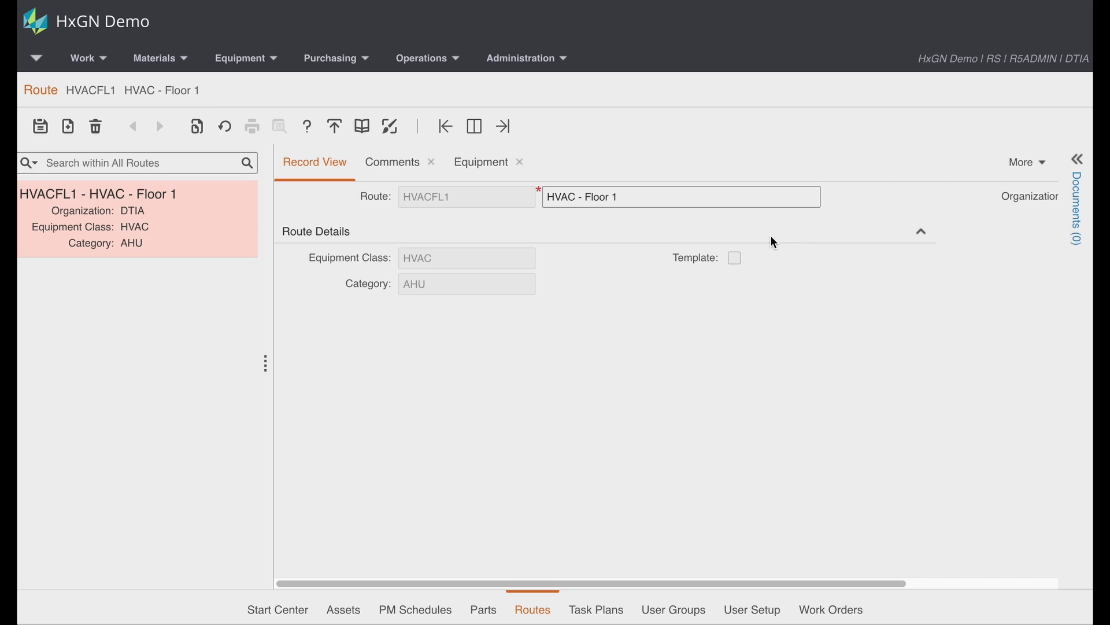
Show route HVACFL1's equipment list: HVAC03, HVAC01, HVAC02 and HVAC04, ending at sequence 40.
left_click(490, 169)
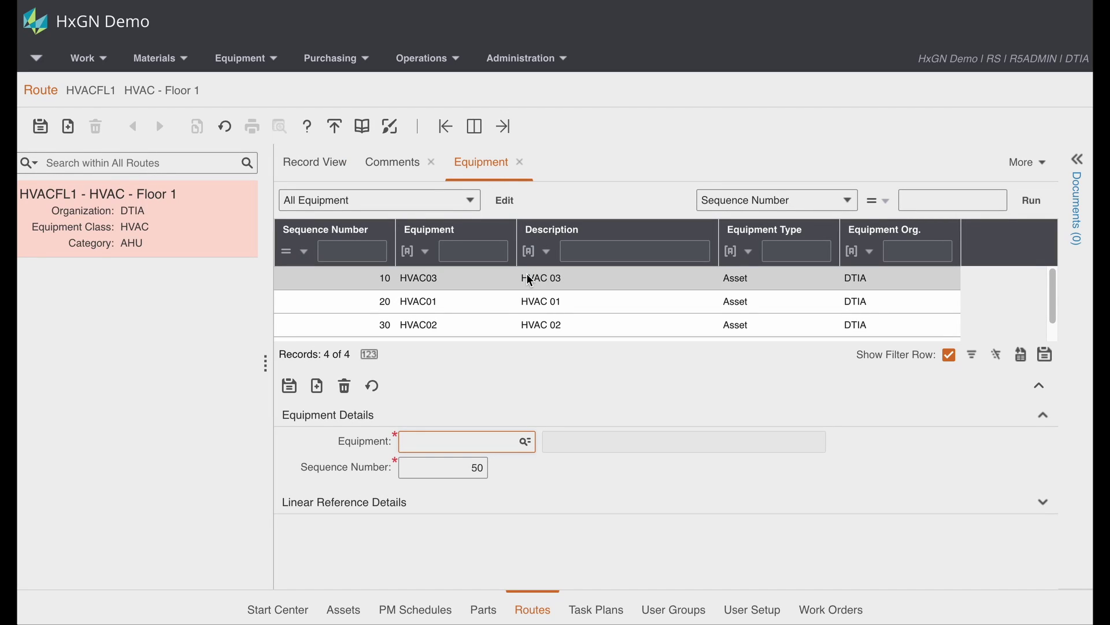
scroll(523, 289, "down", 1)
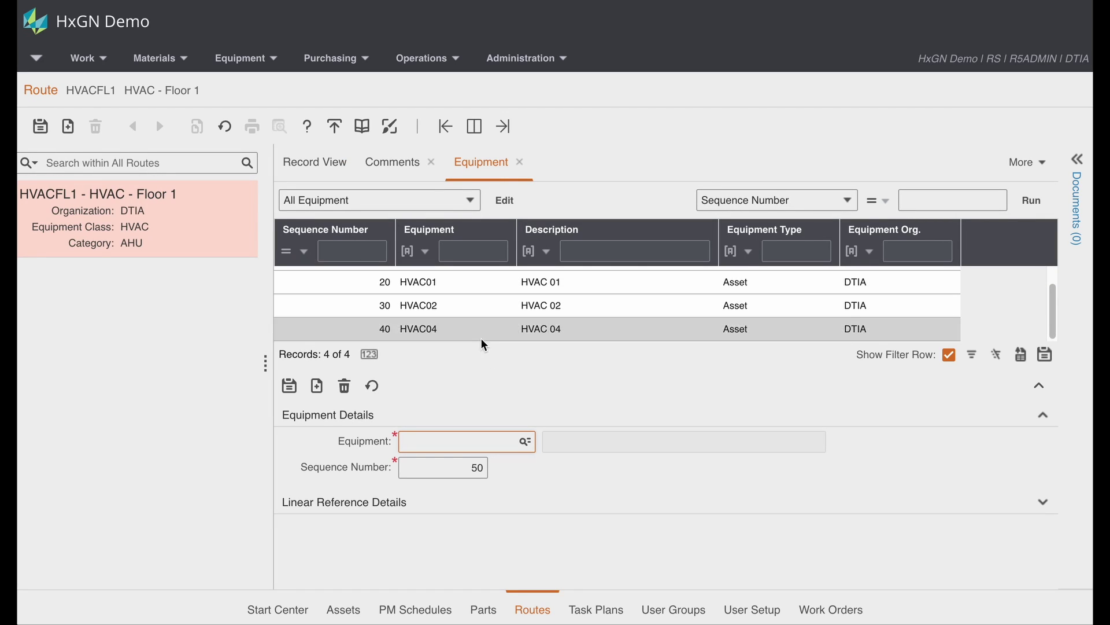
scroll(481, 335, "up", 1)
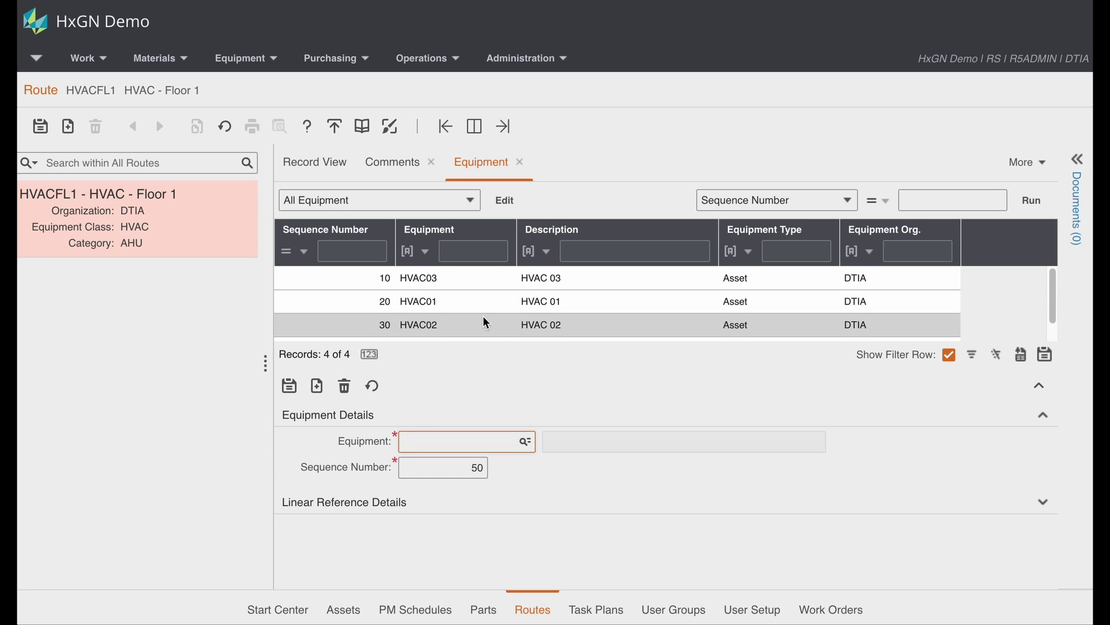
scroll(482, 324, "down", 1)
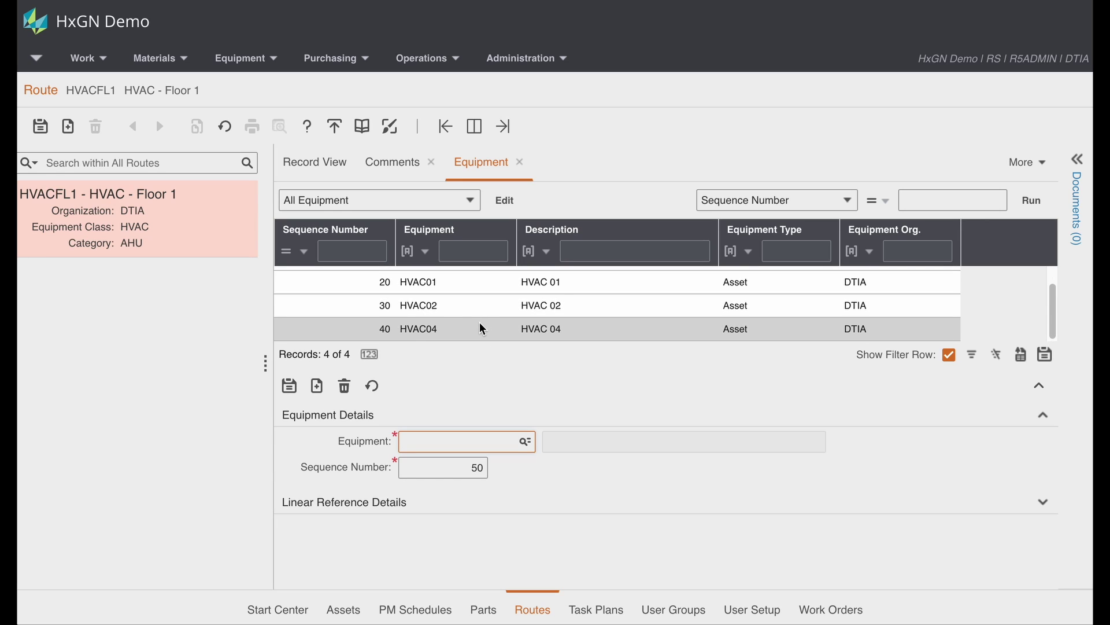
Open PM schedule HVACSEMI's equipment and select GUESTRMS's route value HVACFL1.
left_click(414, 615)
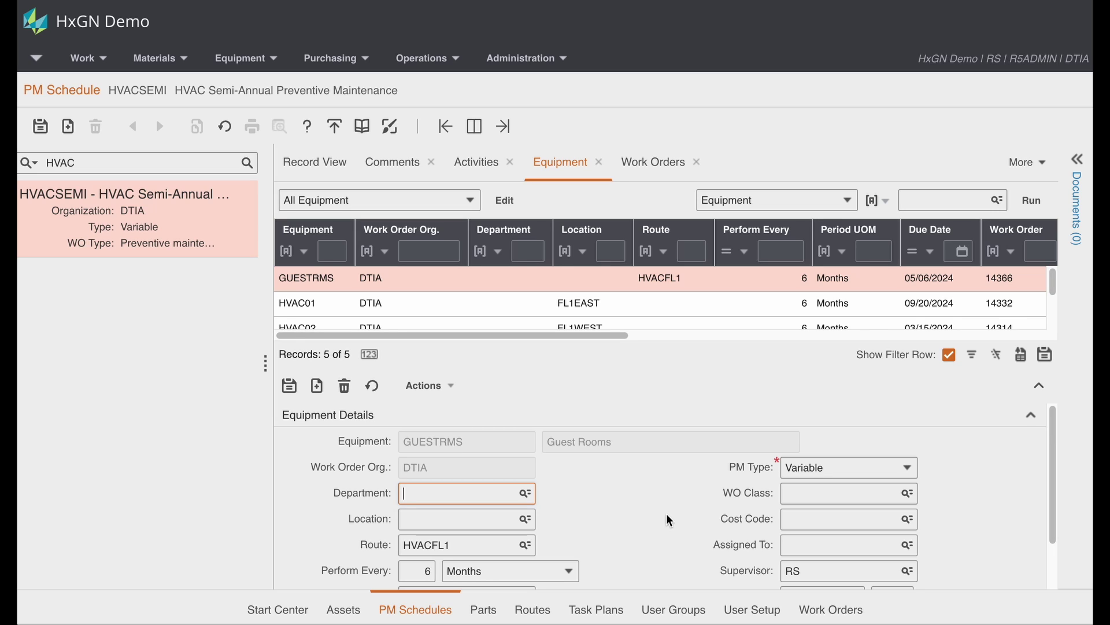
scroll(665, 516, "down", 1)
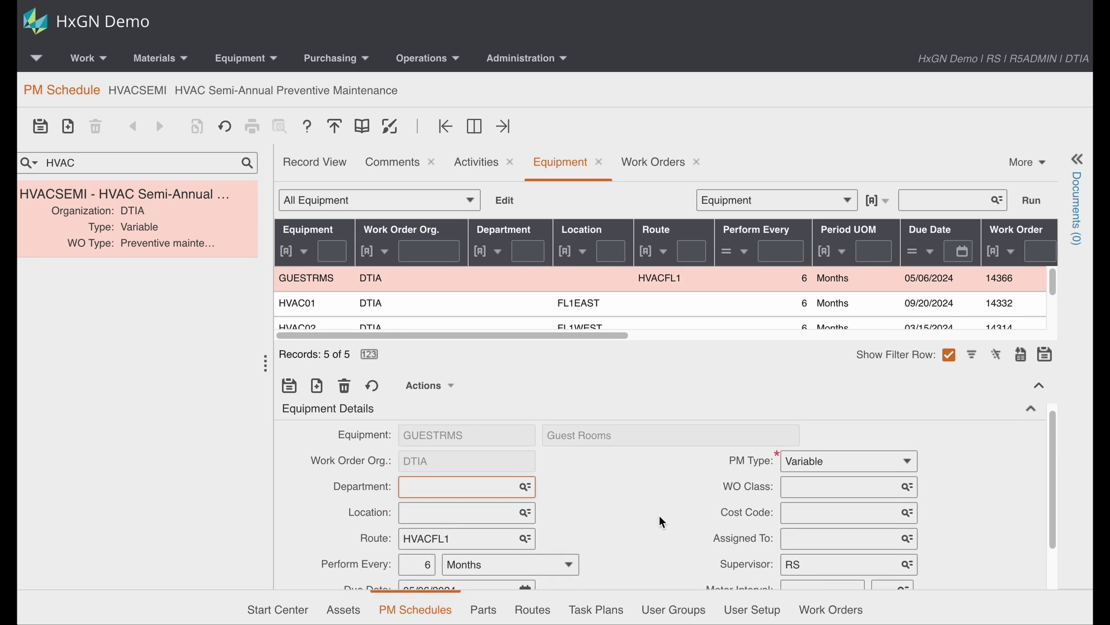
double_click(481, 535)
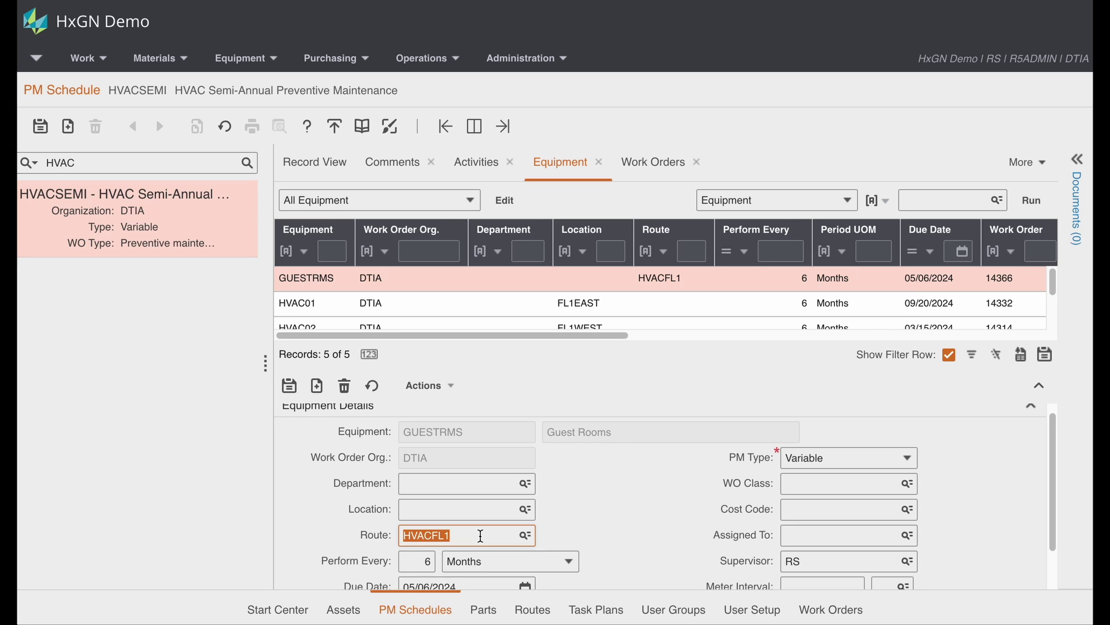
Inspect the schedule details for HVAC01, HVAC02, HVAC03 and HVAC04, which have no route.
left_click(508, 310)
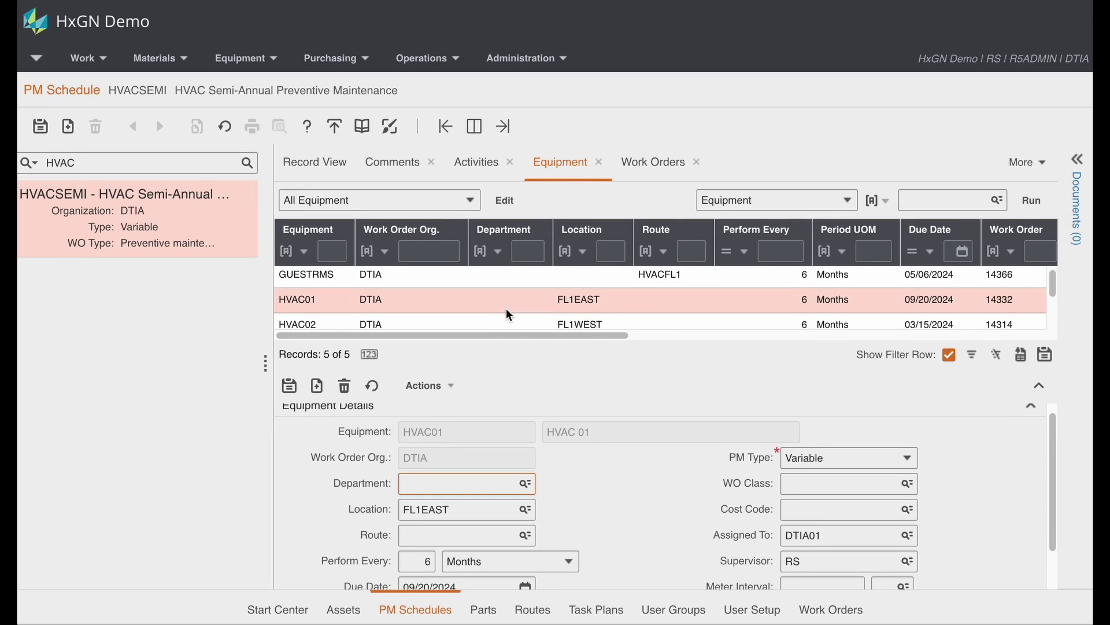
scroll(506, 310, "down", 1)
left_click(503, 318)
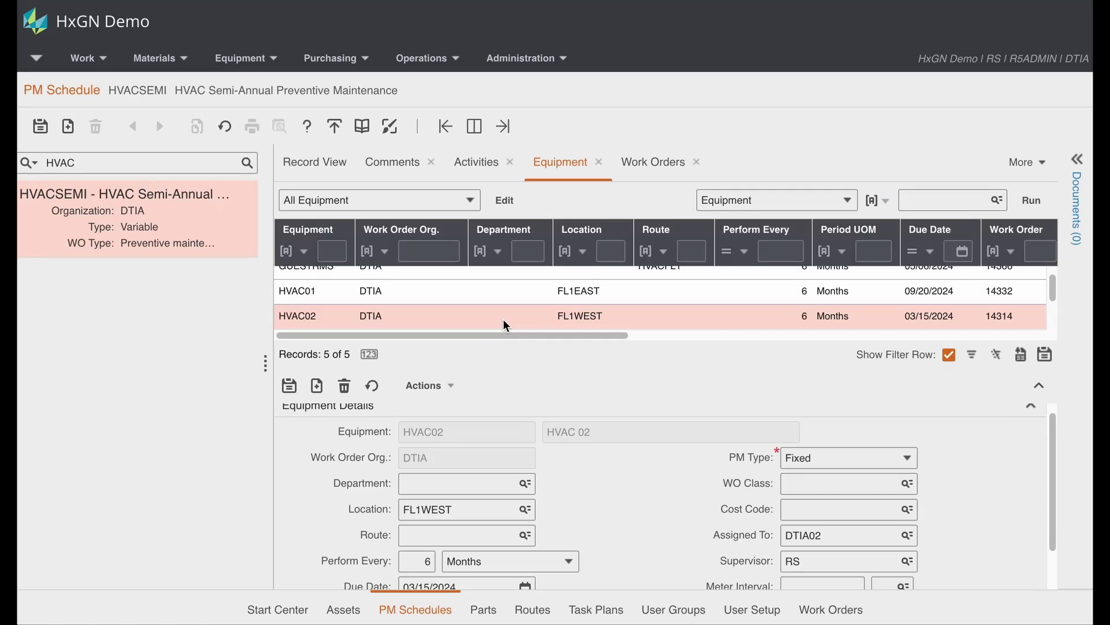
scroll(502, 319, "down", 2)
left_click(498, 300)
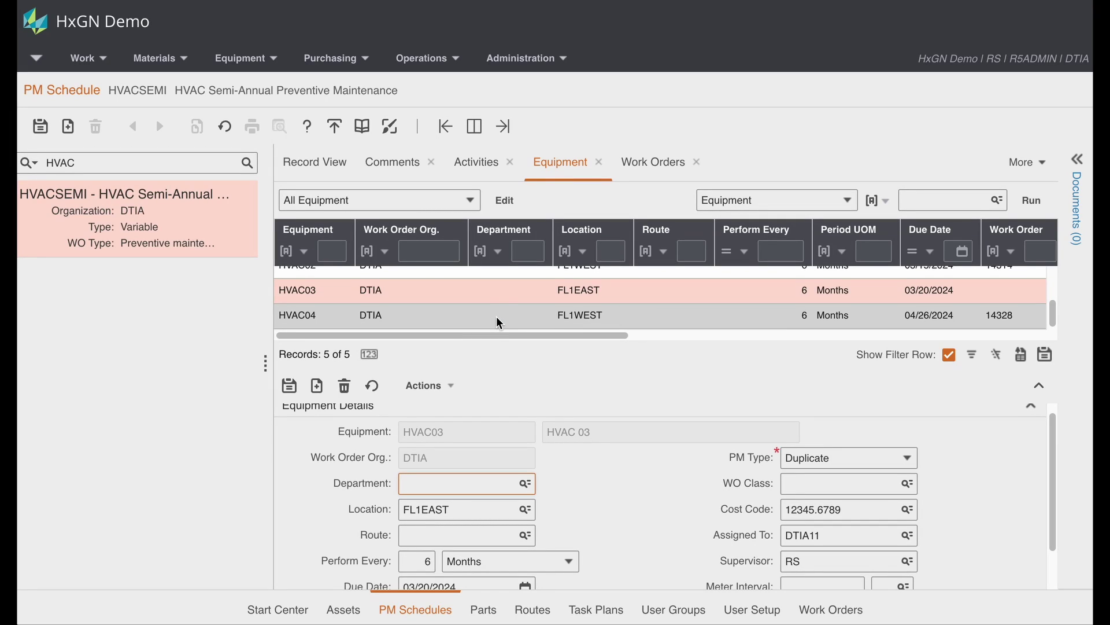
left_click(499, 320)
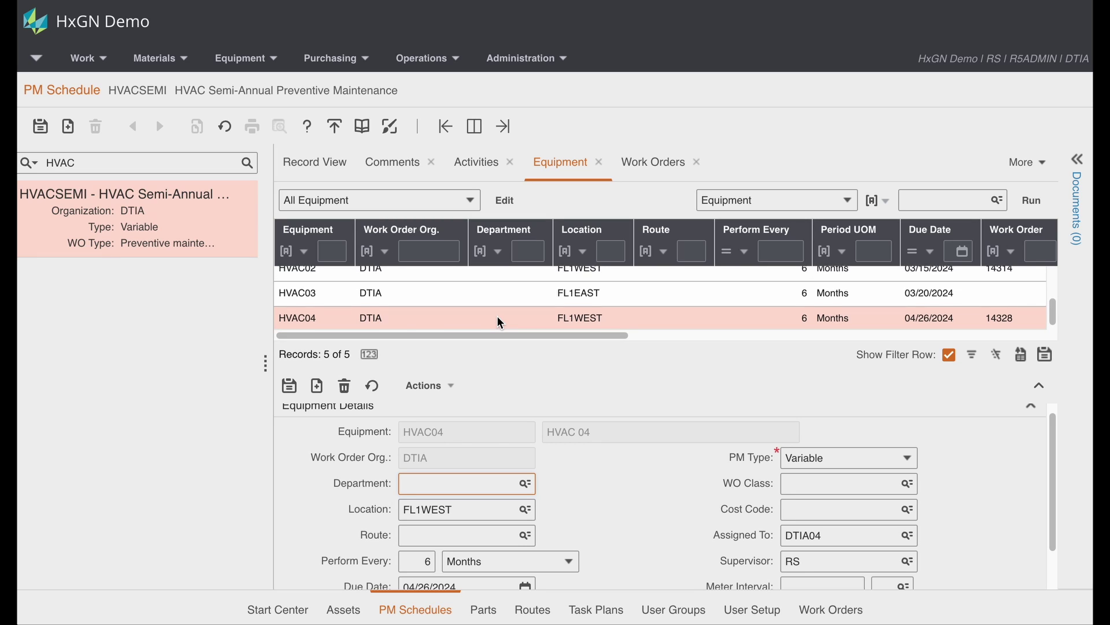
scroll(498, 315, "up", 3)
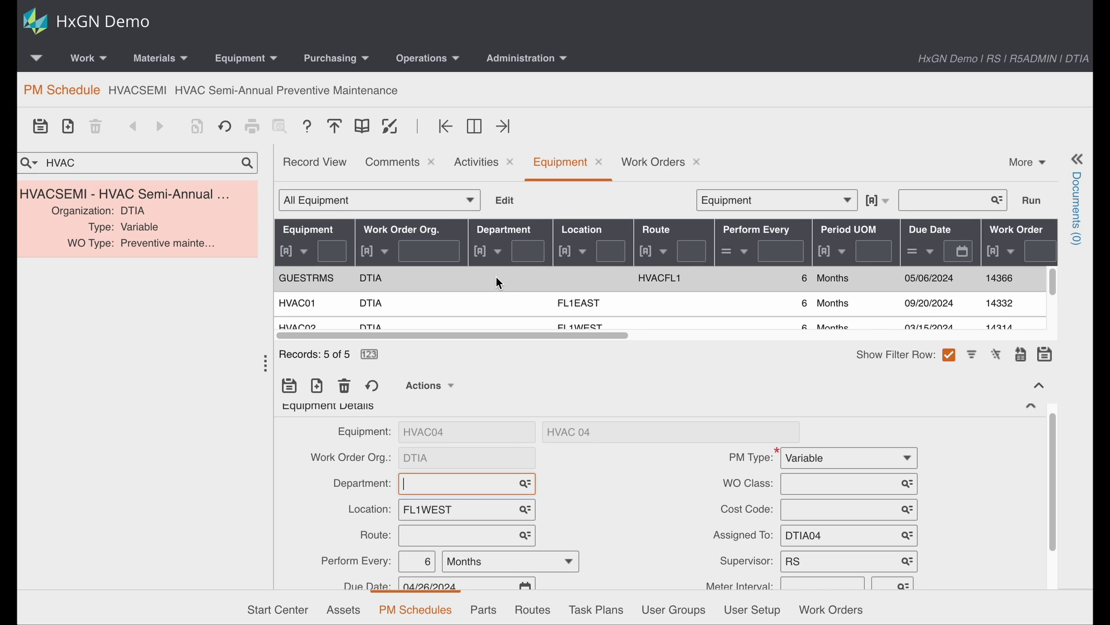
Keep checklist item 10000 'Clean coils and condensers' at equipment level Route and Equipment.
left_click(620, 618)
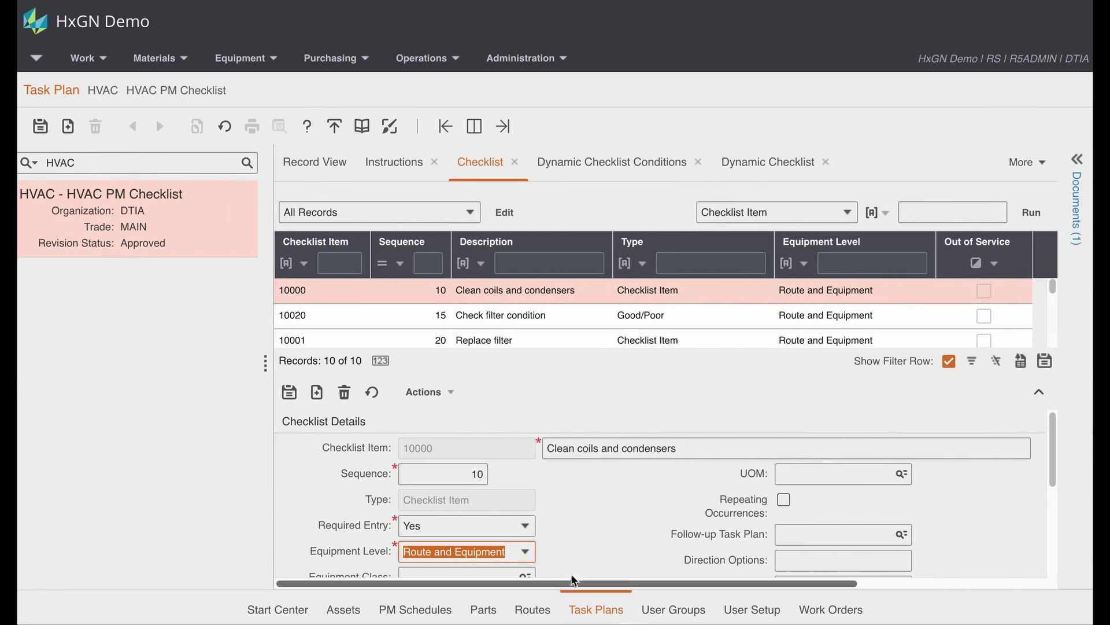
left_click(526, 554)
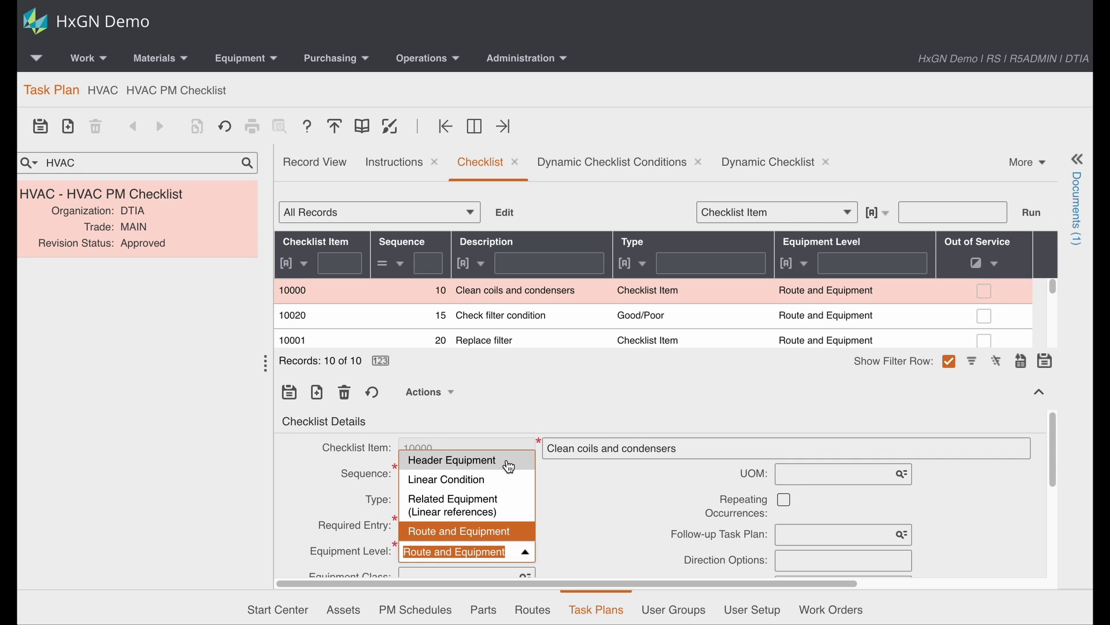
left_click(507, 530)
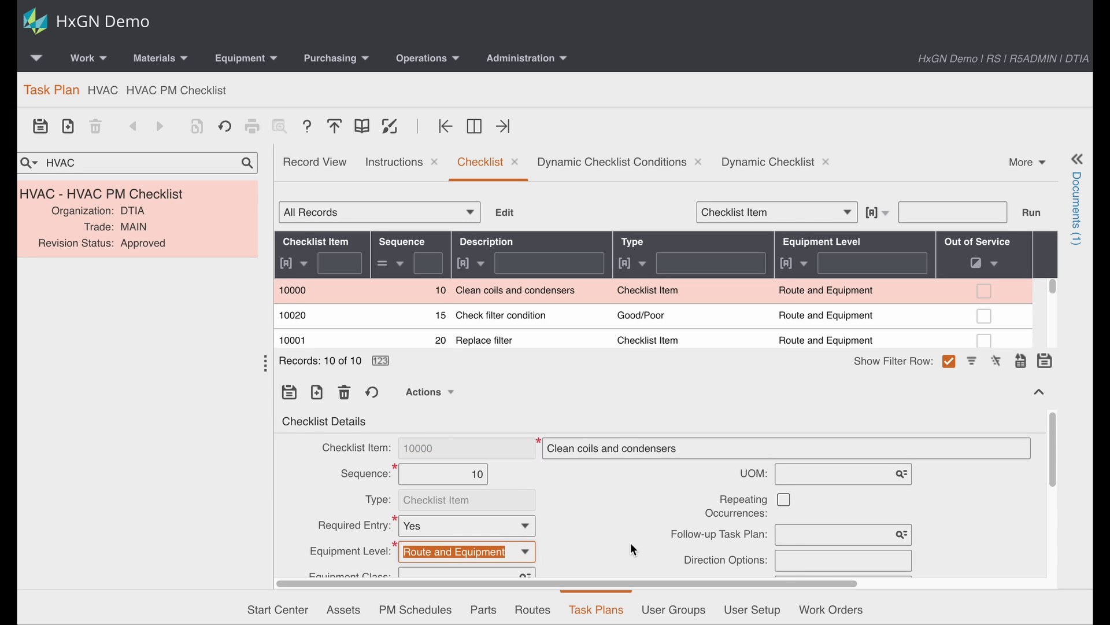
left_click(807, 610)
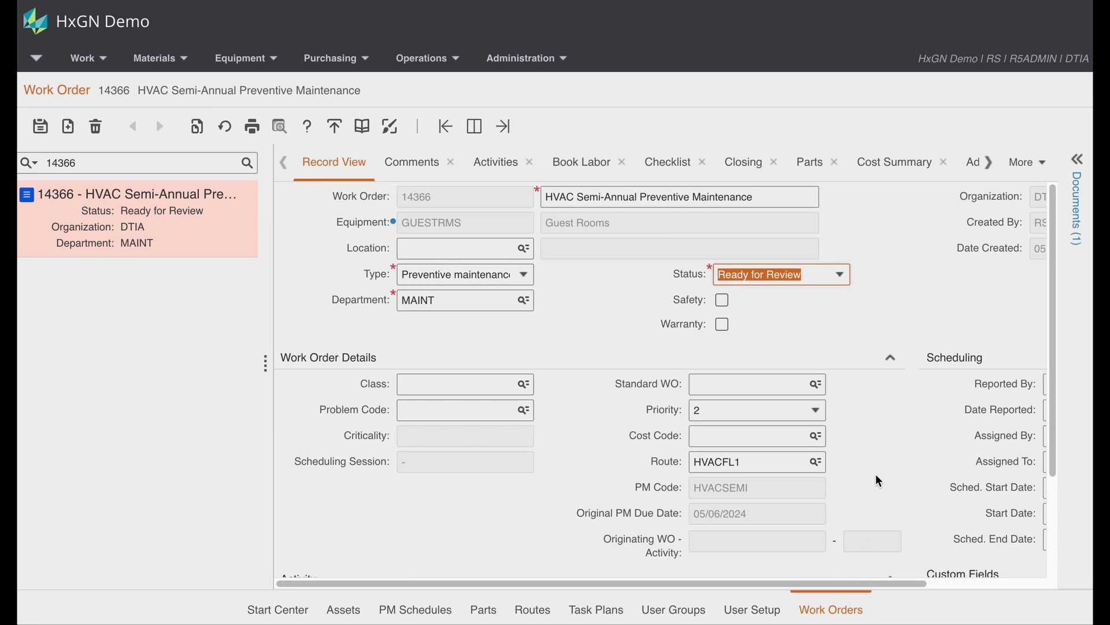
left_click(771, 460)
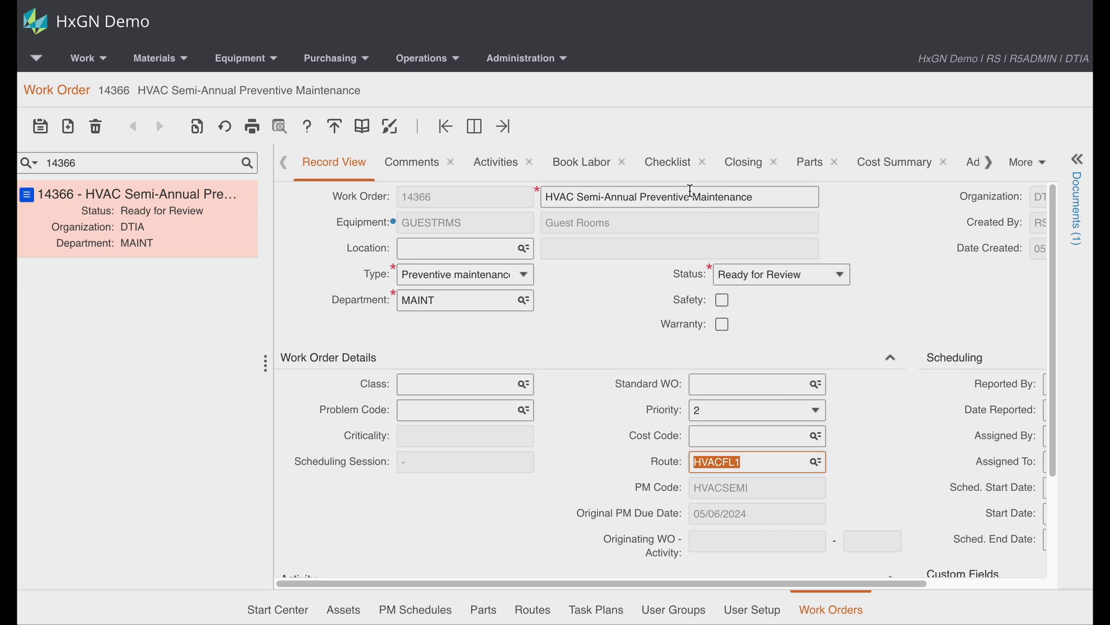
left_click(665, 168)
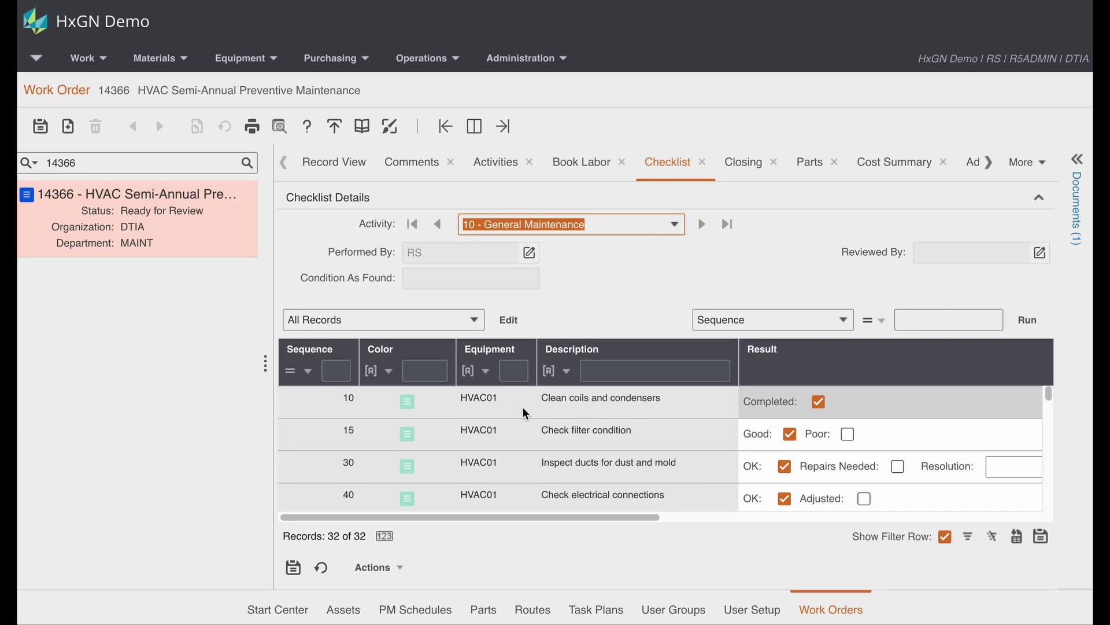
scroll(516, 408, "down", 3)
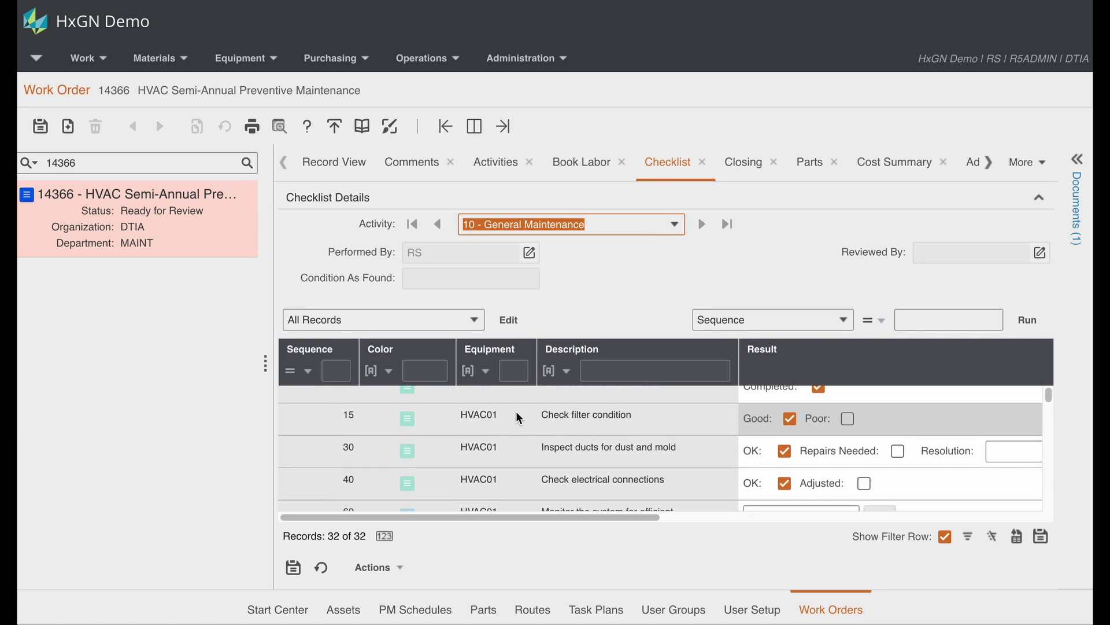
scroll(517, 411, "down", 5)
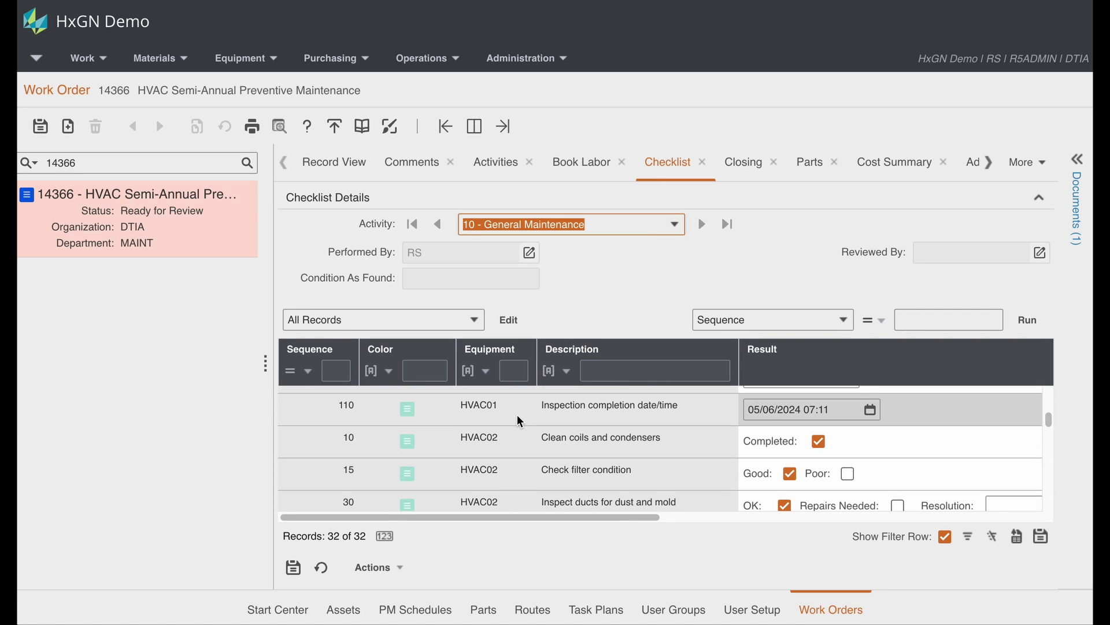
scroll(517, 414, "down", 1)
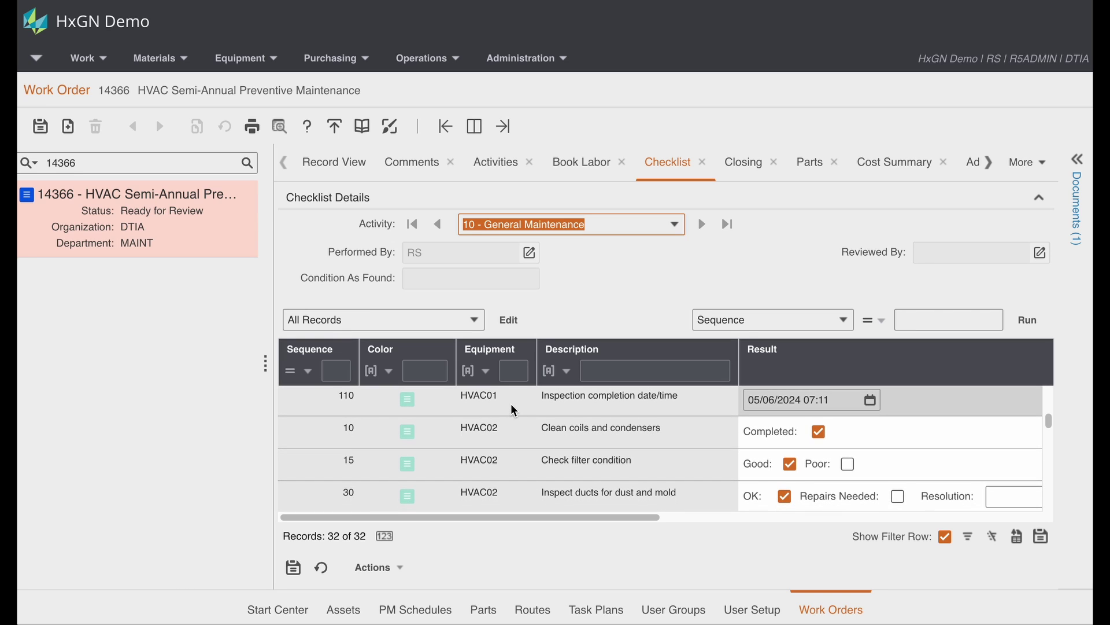
scroll(513, 417, "down", 5)
scroll(514, 428, "down", 10)
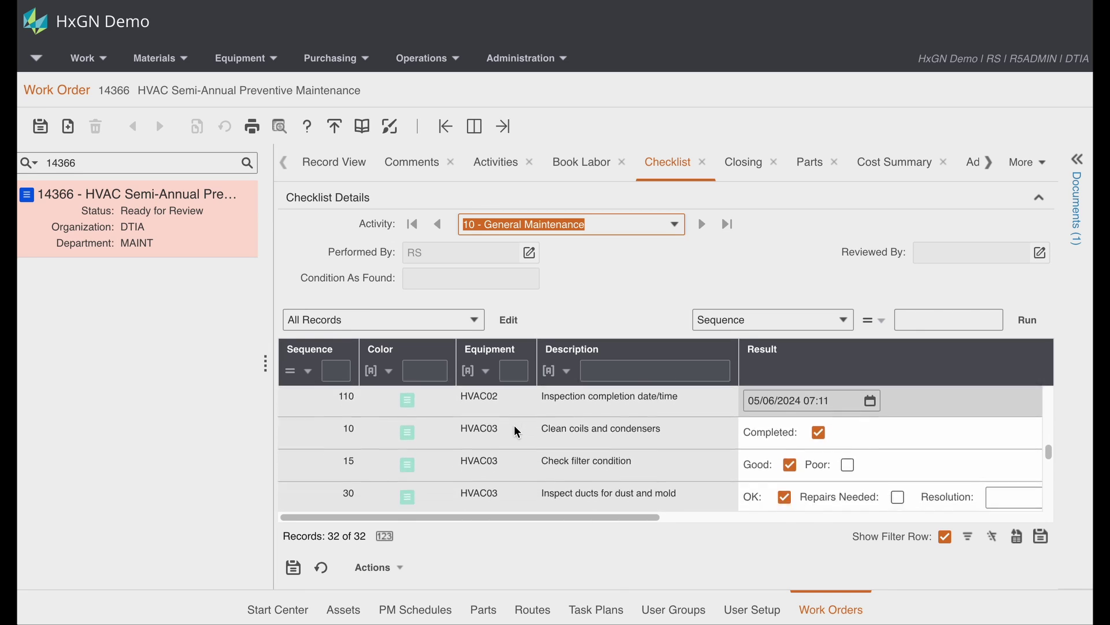
scroll(516, 447, "down", 6)
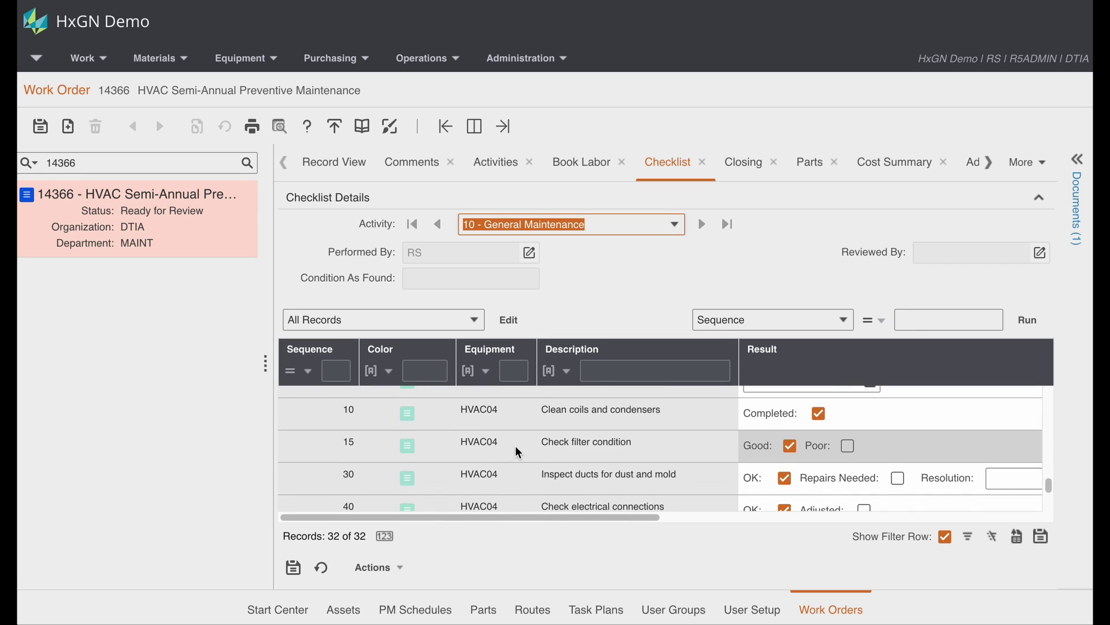
scroll(517, 448, "up", 10)
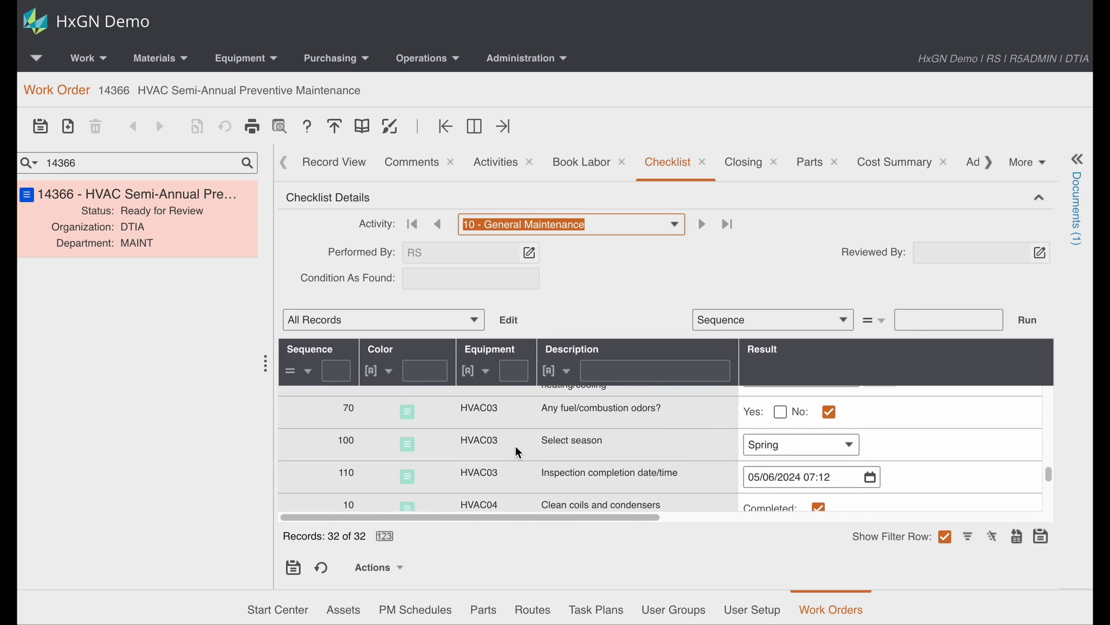
scroll(517, 449, "up", 10)
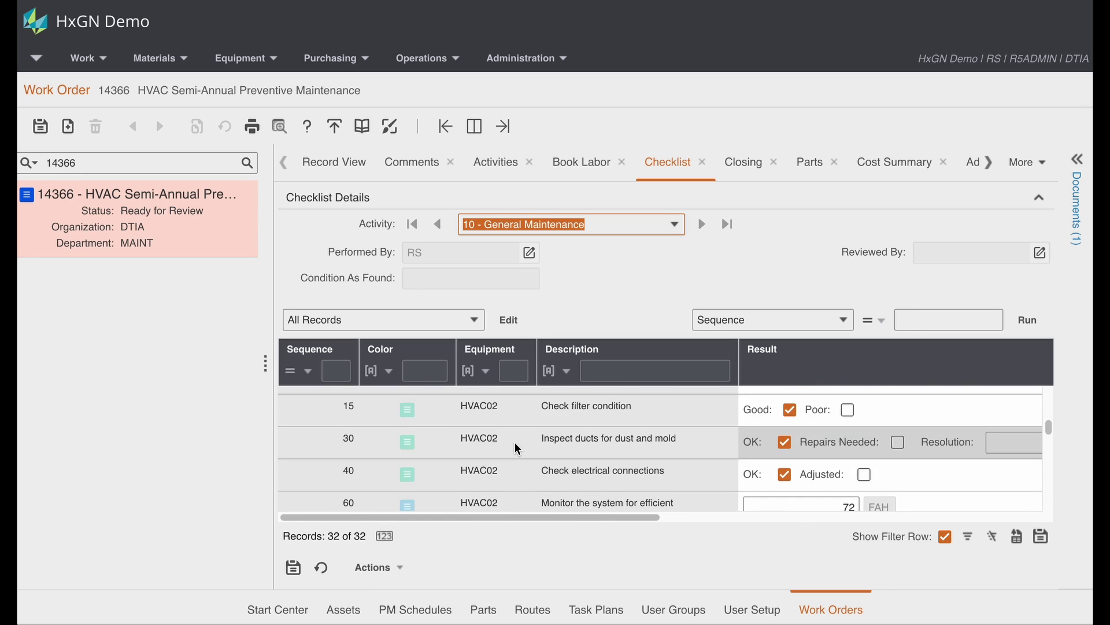
scroll(516, 451, "up", 3)
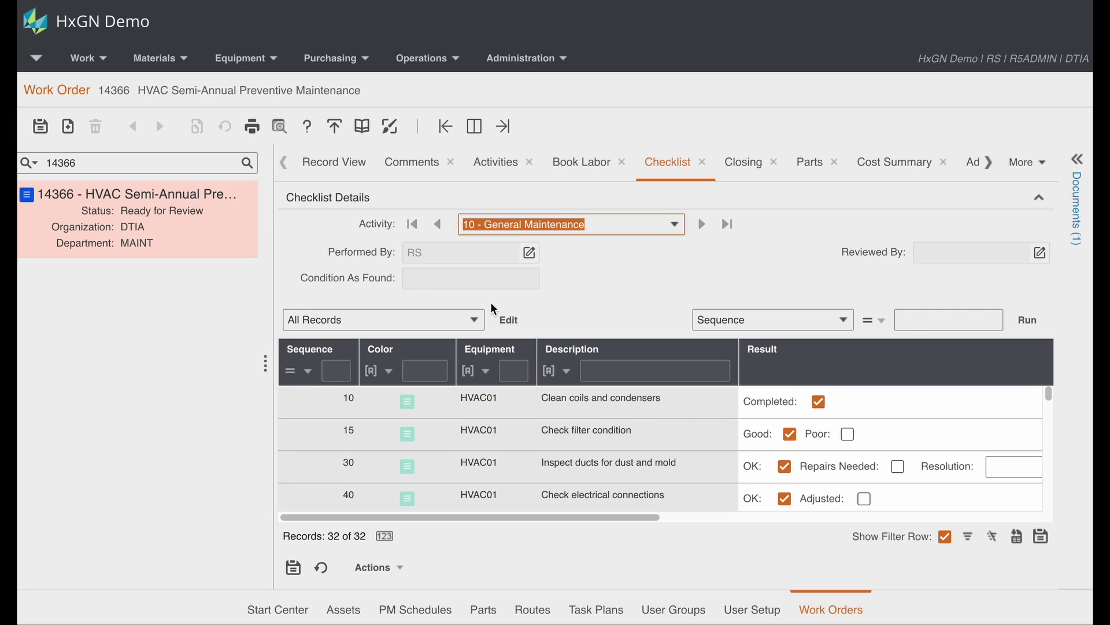
Show work order 14366's five booked labor entries of 0.5 hours each under task plan HVAC.
left_click(580, 163)
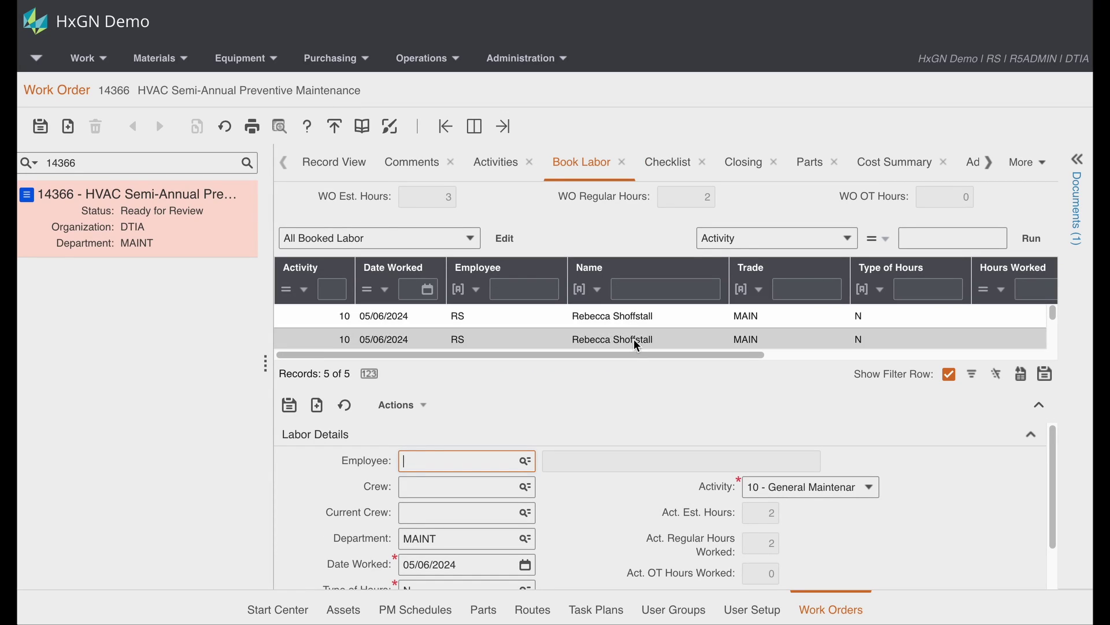
left_click_drag(625, 354, 542, 370)
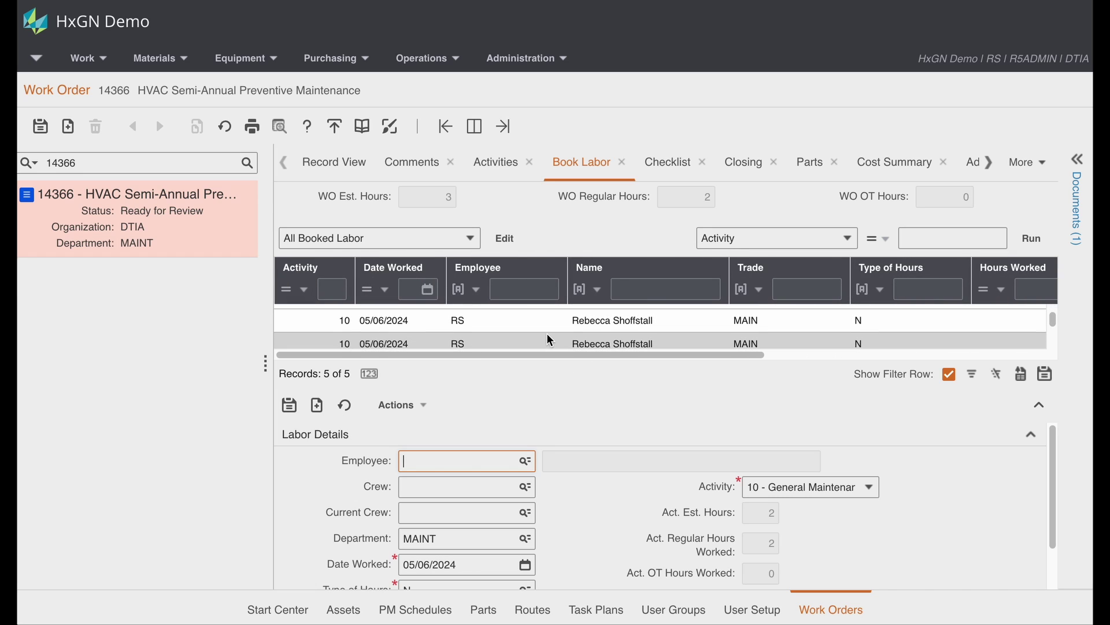
scroll(544, 334, "down", 2)
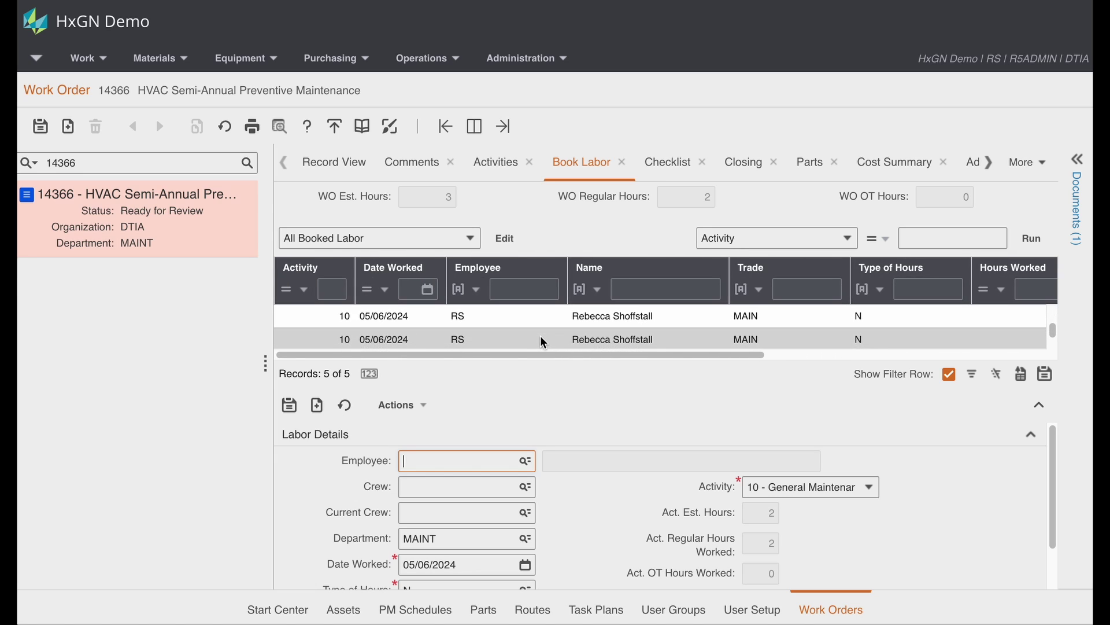
scroll(543, 343, "down", 1)
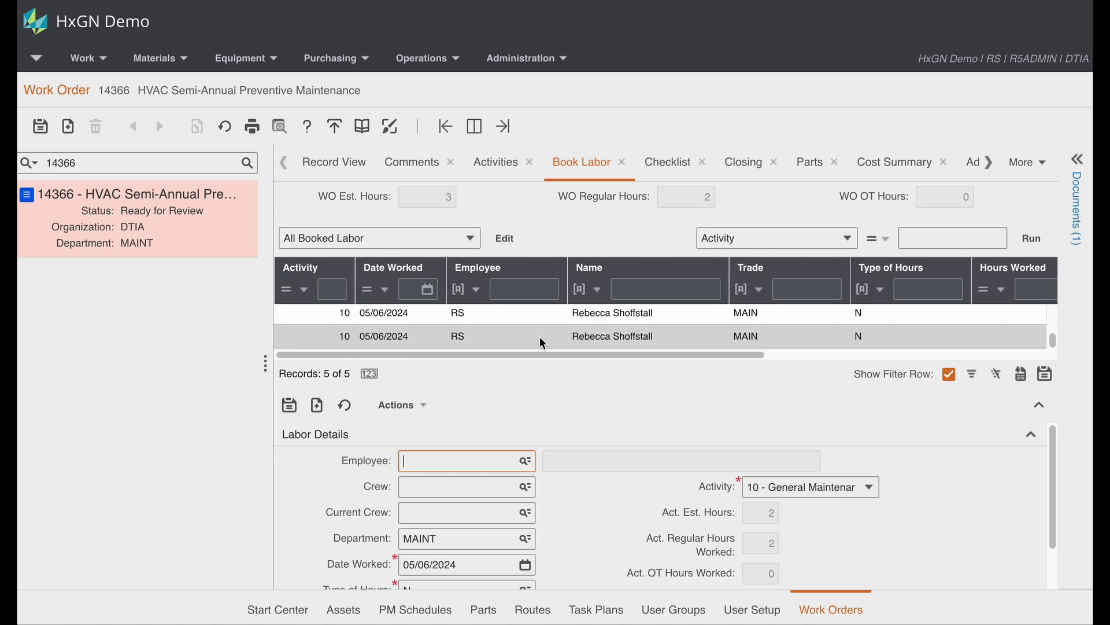
left_click_drag(543, 356, 761, 376)
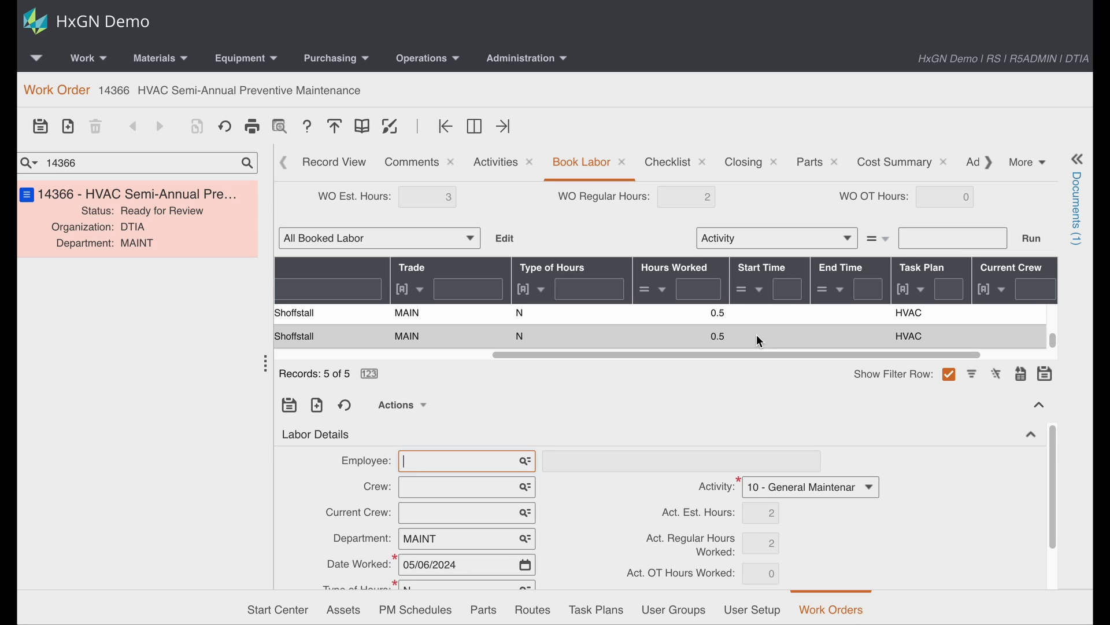
Check the used quantity of AHU Intake Air Filter part DTIA0005, then return to work order 14366's record.
left_click(808, 173)
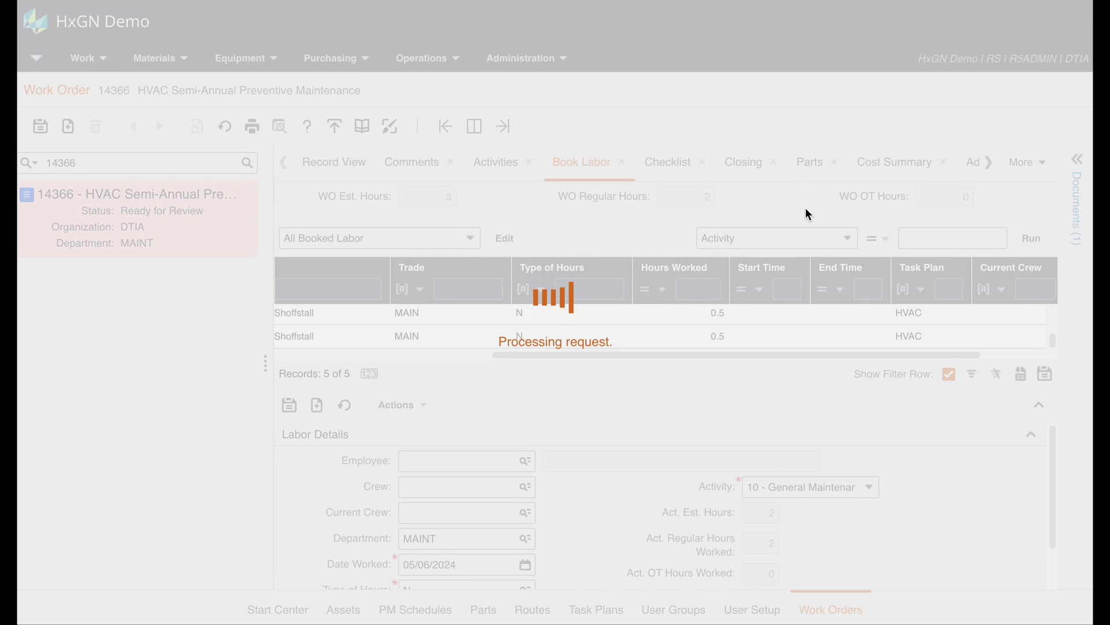
scroll(697, 315, "down", 1)
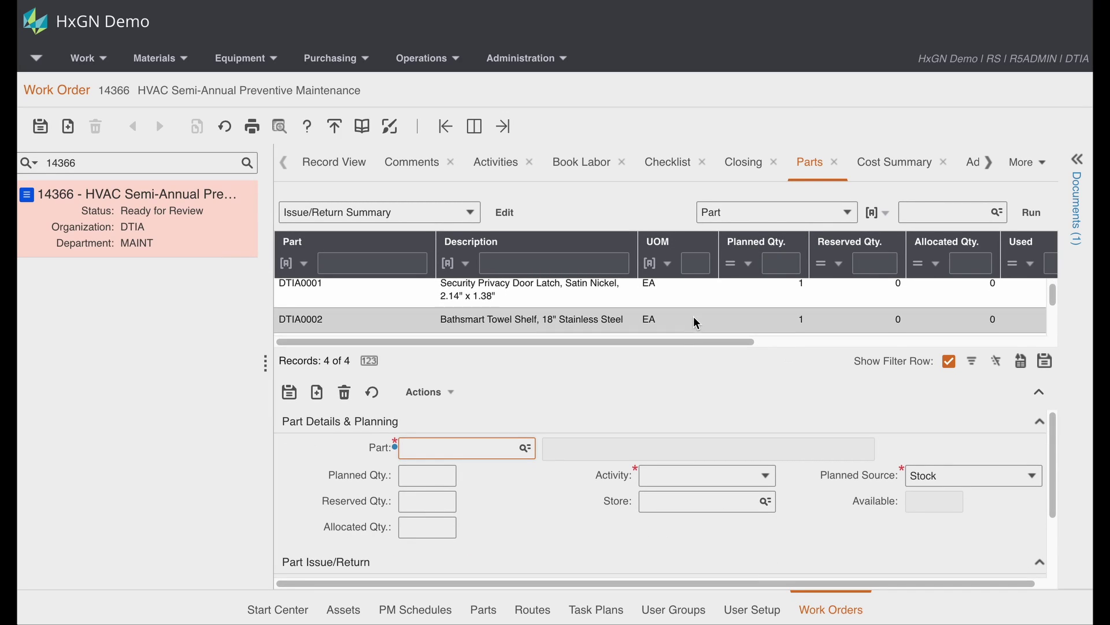
scroll(693, 316, "down", 2)
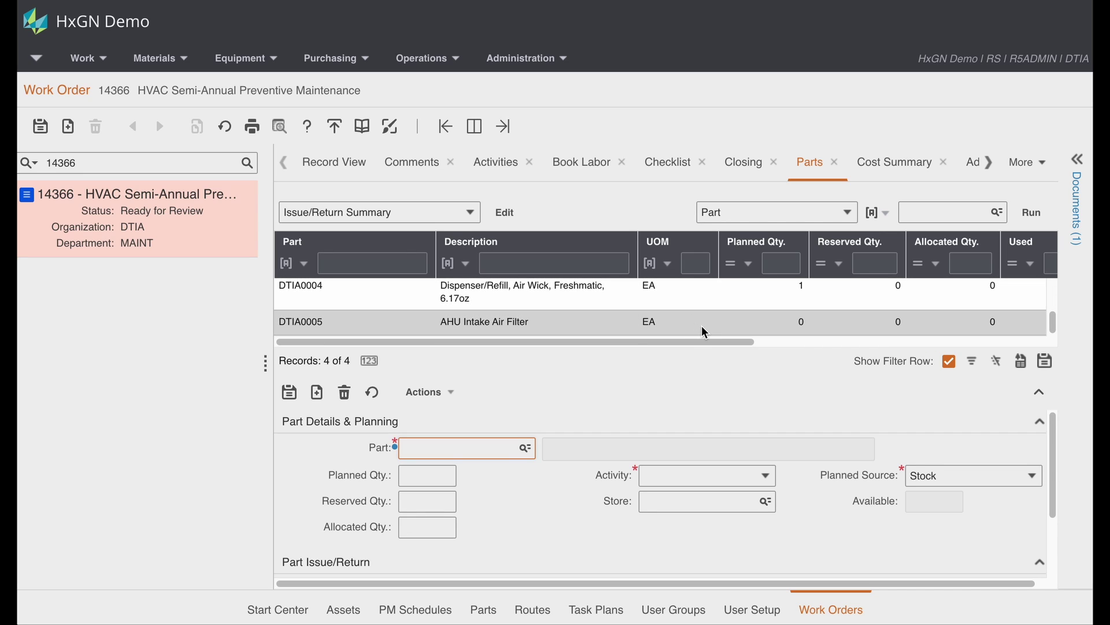
left_click(702, 325)
scroll(832, 556, "down", 3)
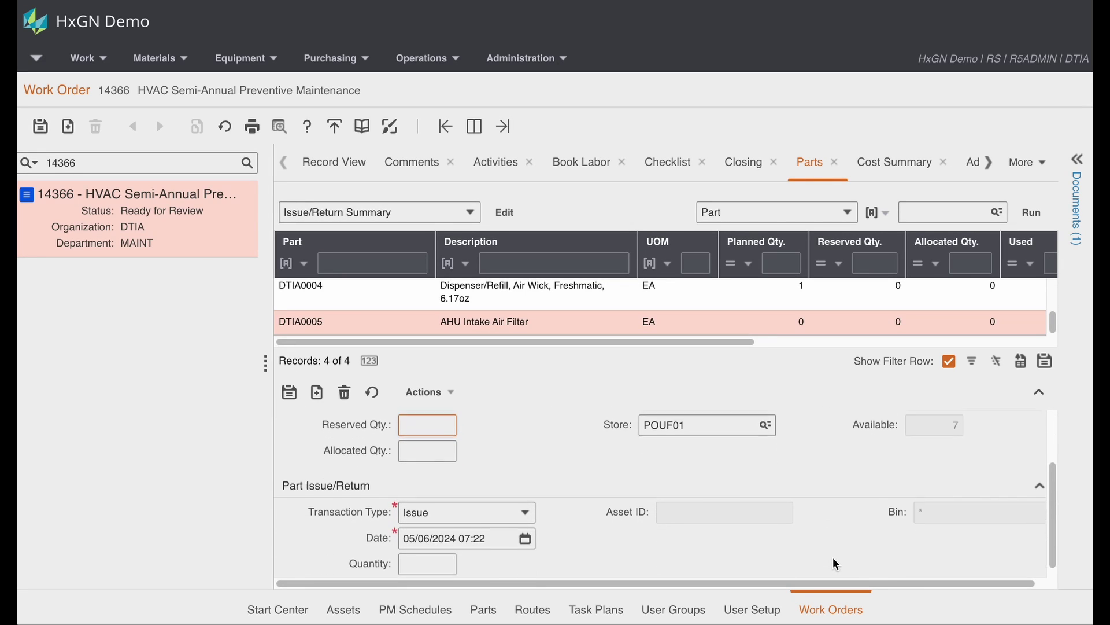
left_click_drag(748, 341, 874, 350)
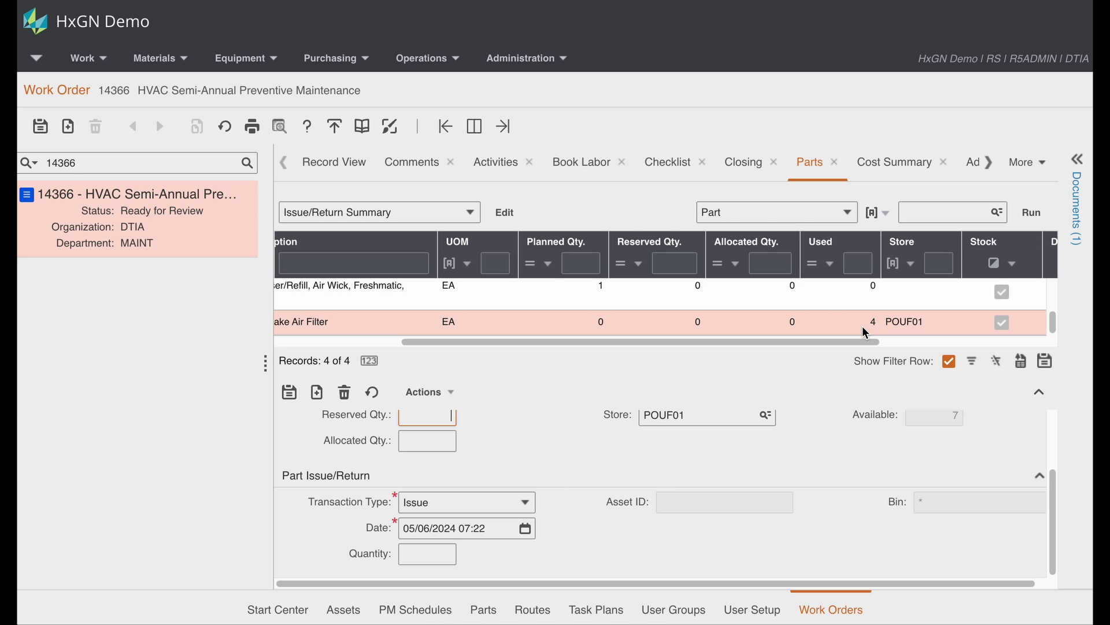
left_click(333, 174)
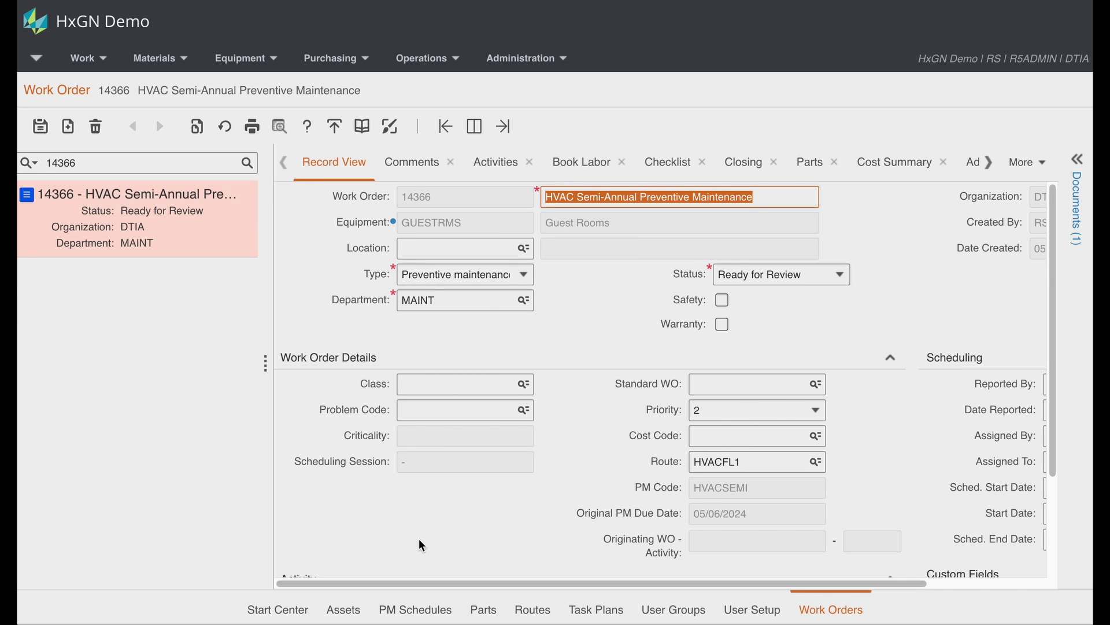
Show HVAC03's costs: work order 14367 with material 33.24, labor 12.00, total 45.24.
left_click(356, 620)
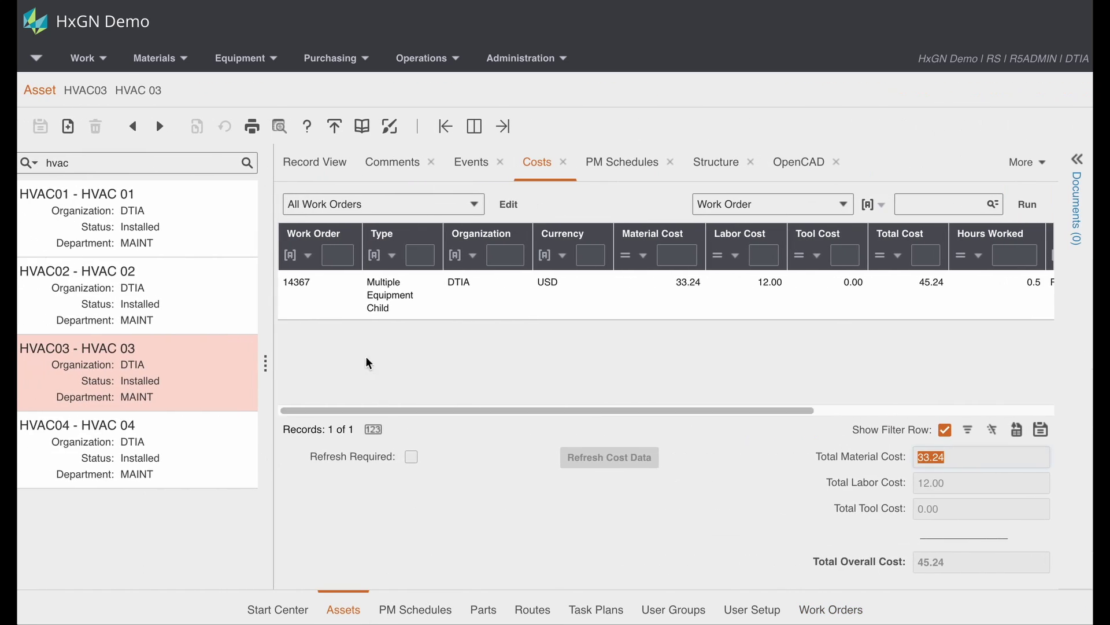